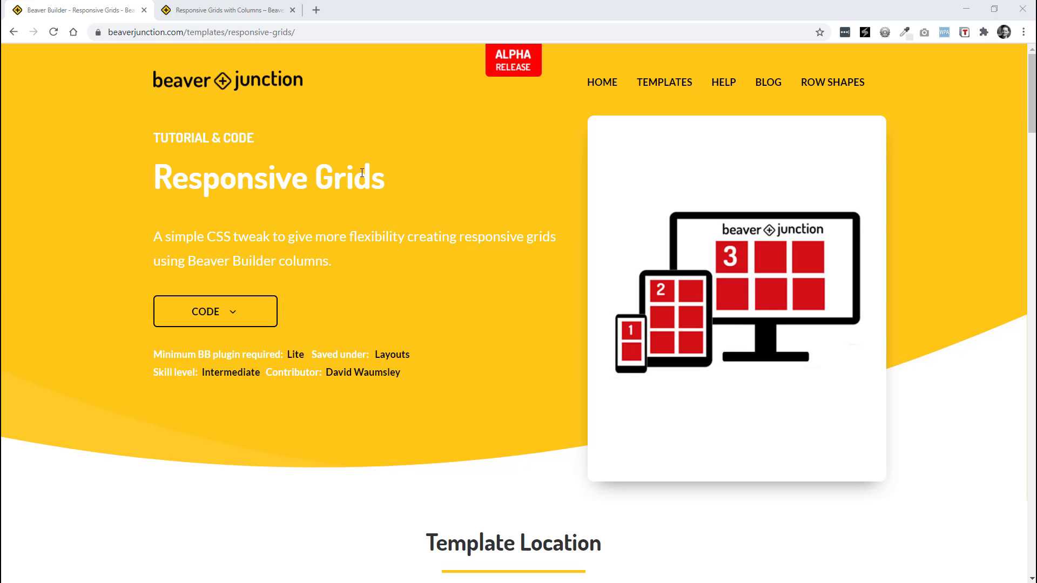
Step: Read down the tutorial, then return to the builder and show the row column layouts list
left_click_drag(1031, 103, 1032, 166)
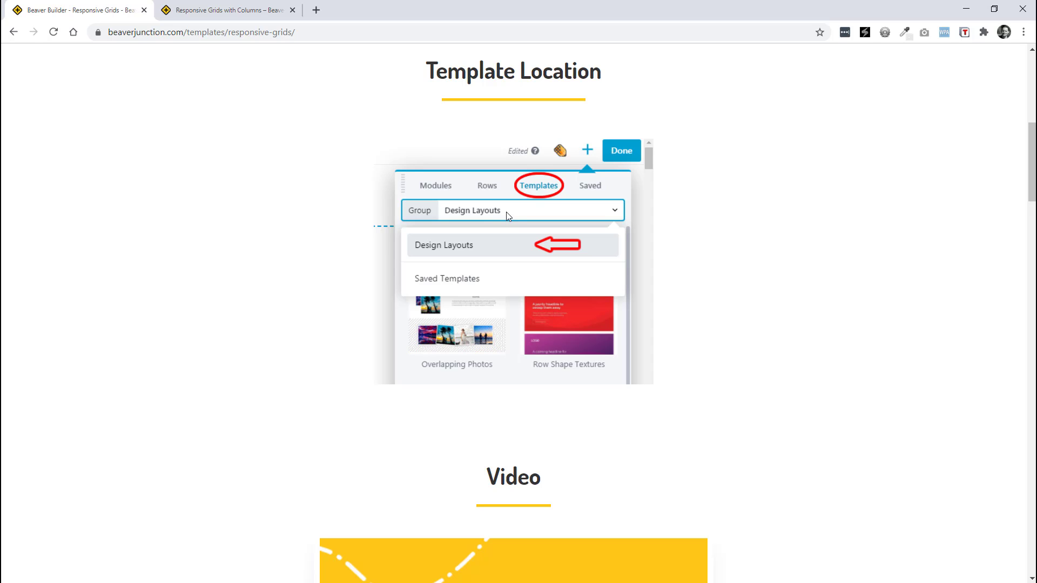
left_click_drag(1030, 188, 1010, 310)
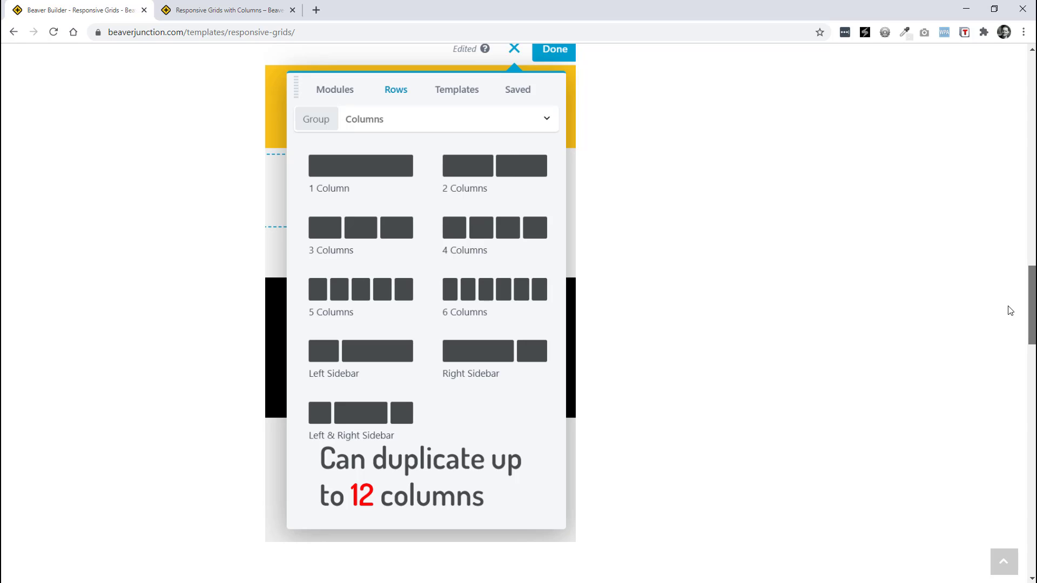
left_click_drag(1009, 311, 1008, 311)
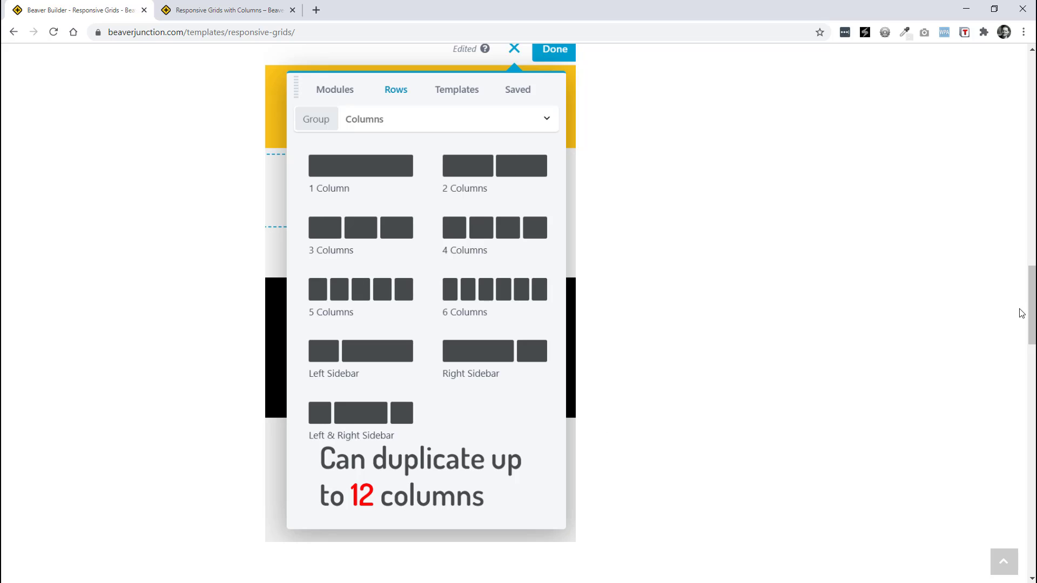
left_click_drag(1031, 313, 1032, 102)
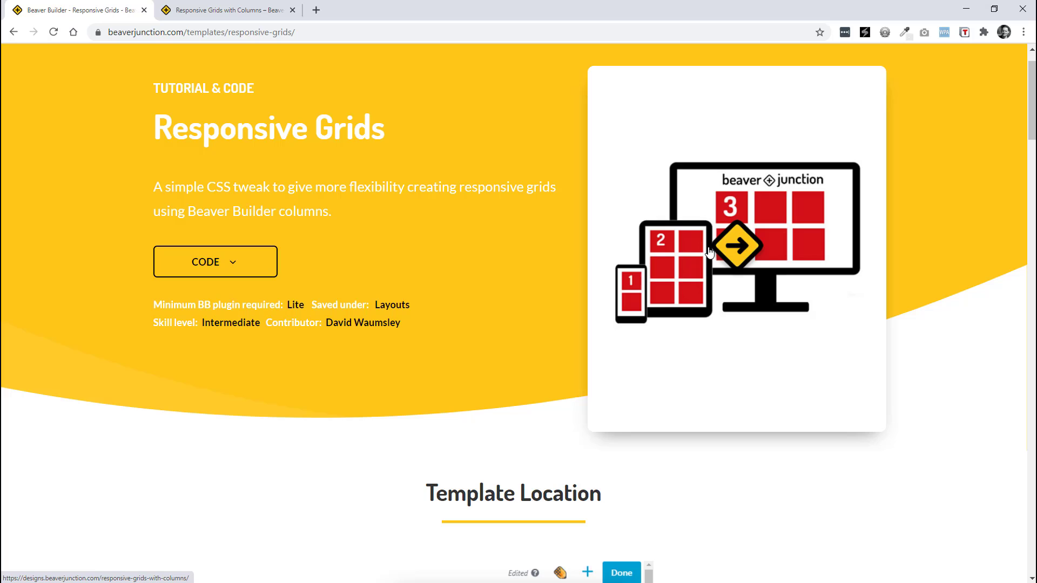
left_click(210, 12)
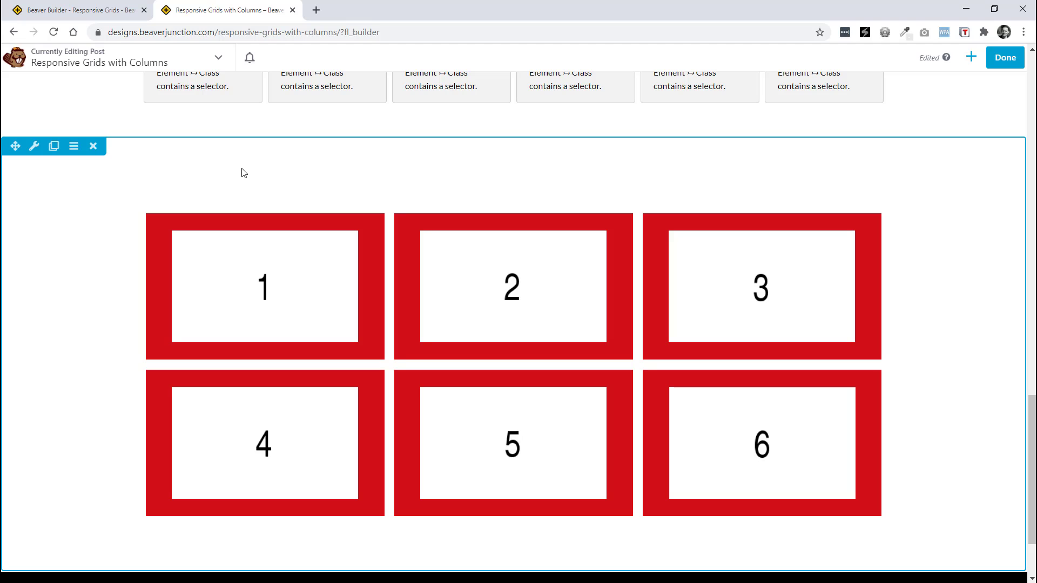
left_click(971, 59)
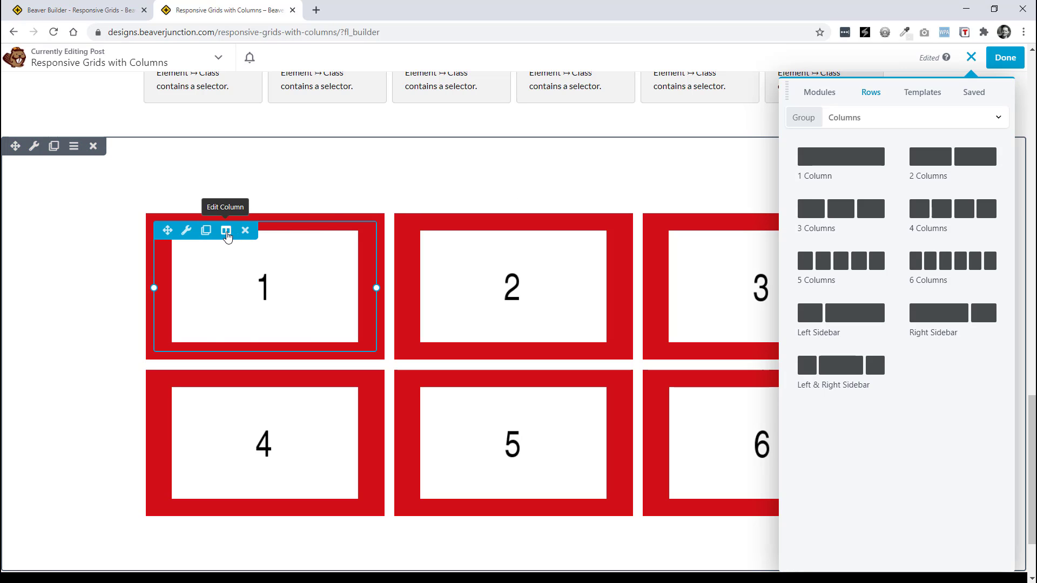
Step: Preview column 1's 50% width at medium screen size, then cancel and exit to desktop
left_click(226, 231)
left_click(237, 250)
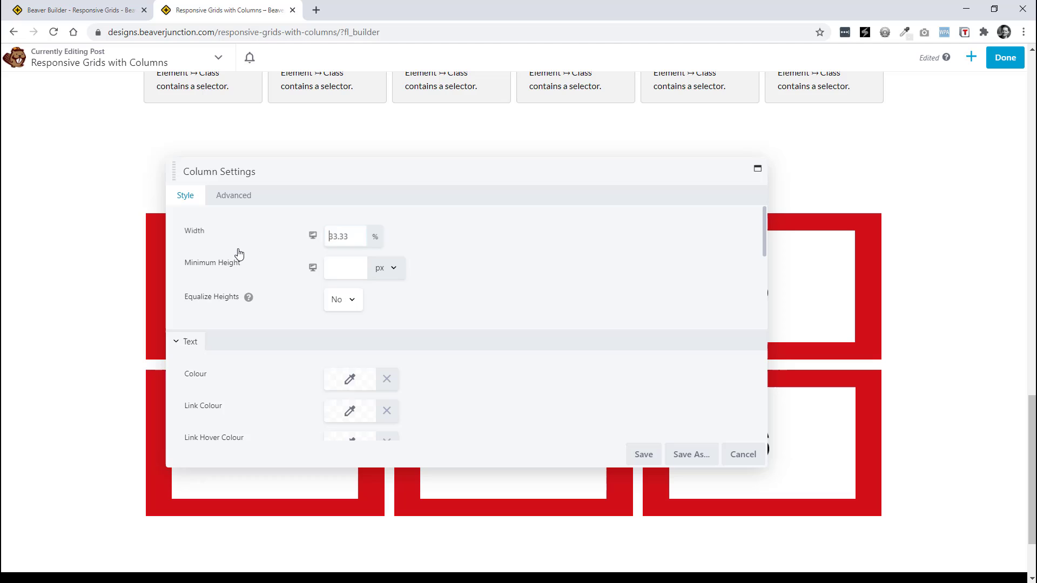
left_click(312, 236)
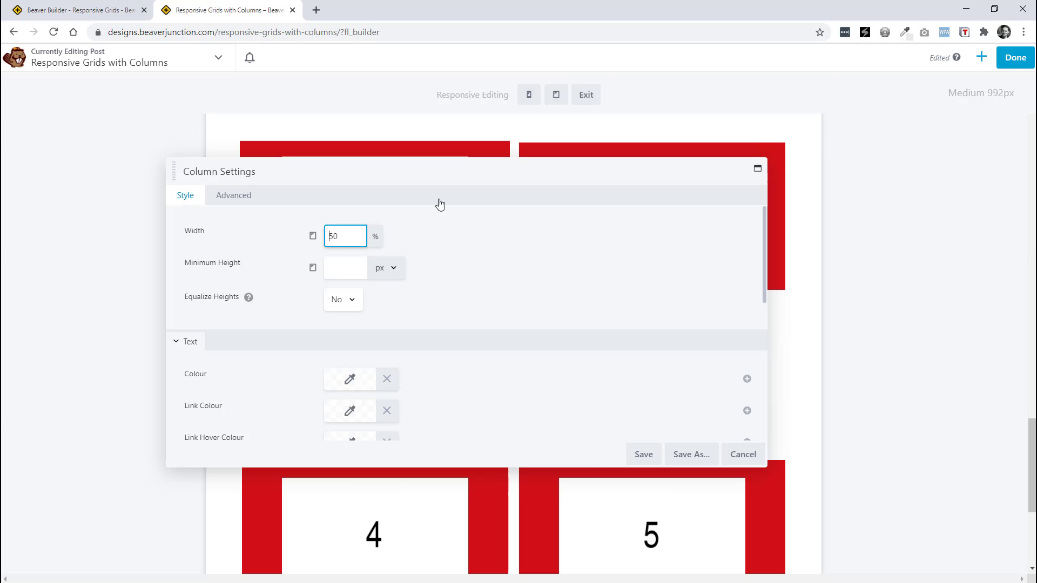
left_click_drag(443, 180, 469, 458)
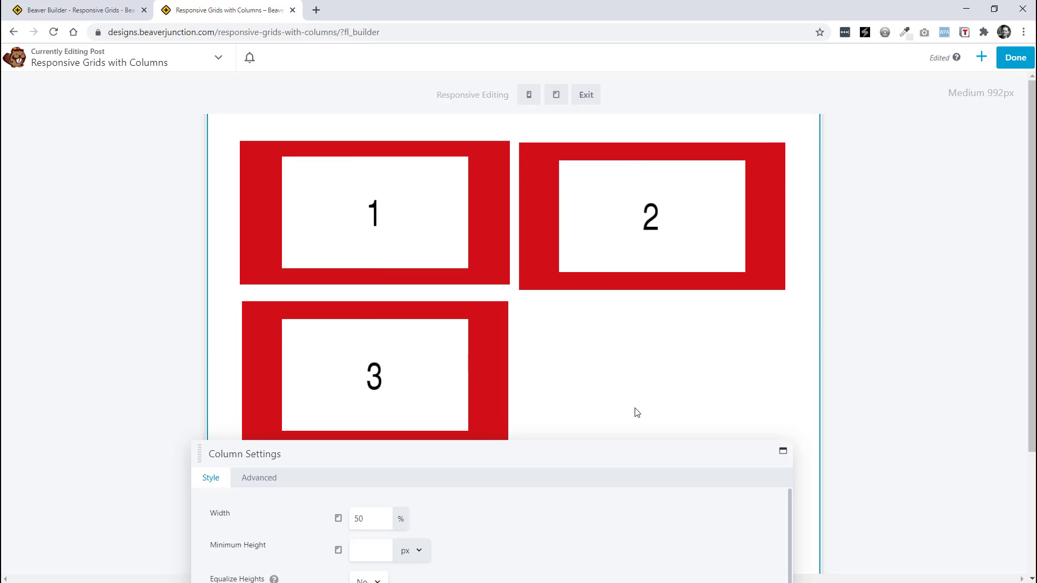
left_click_drag(635, 449, 624, 140)
left_click(744, 414)
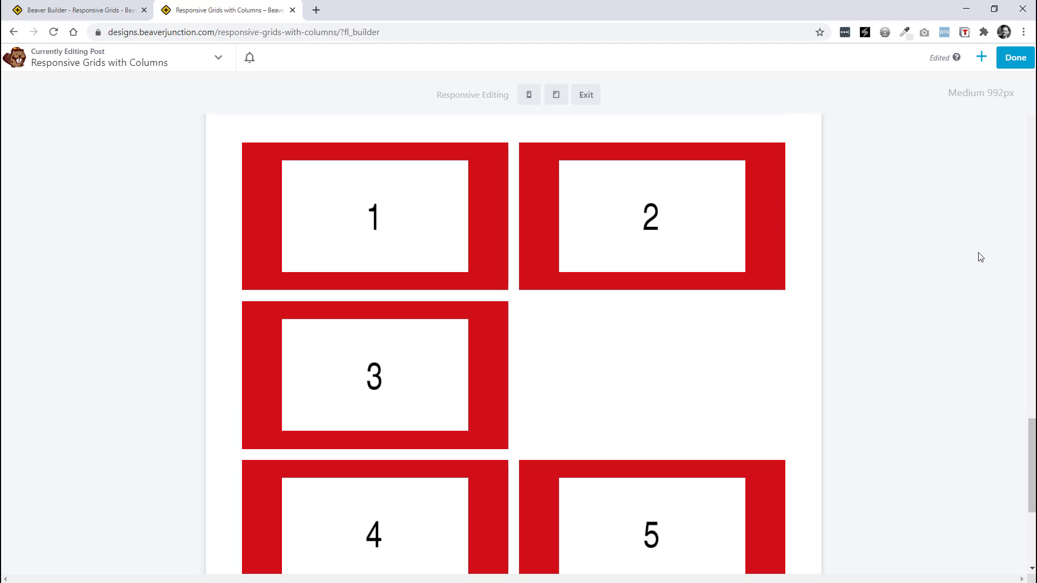
left_click(585, 95)
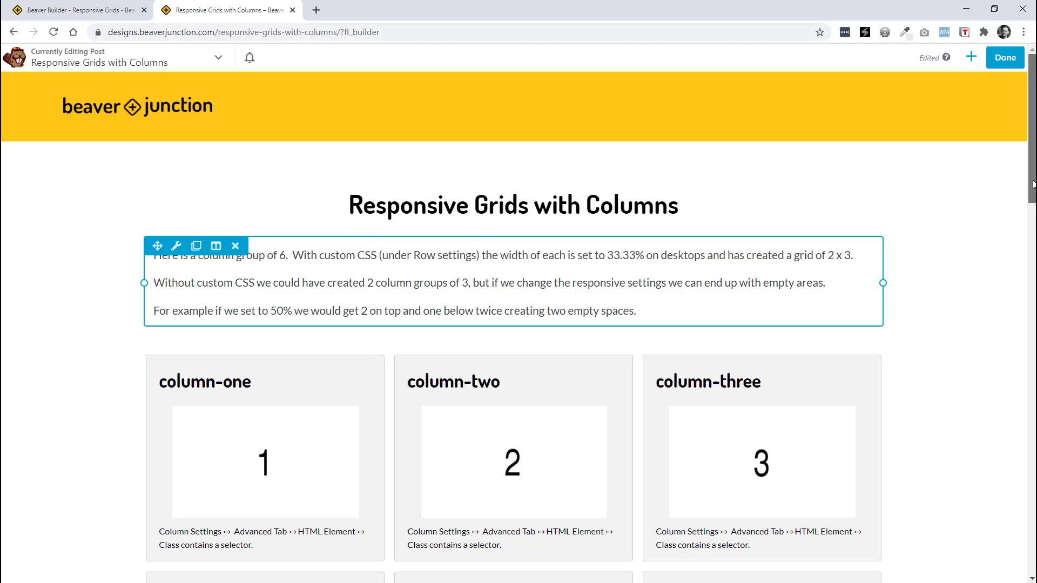
scroll(694, 260, "down", 4)
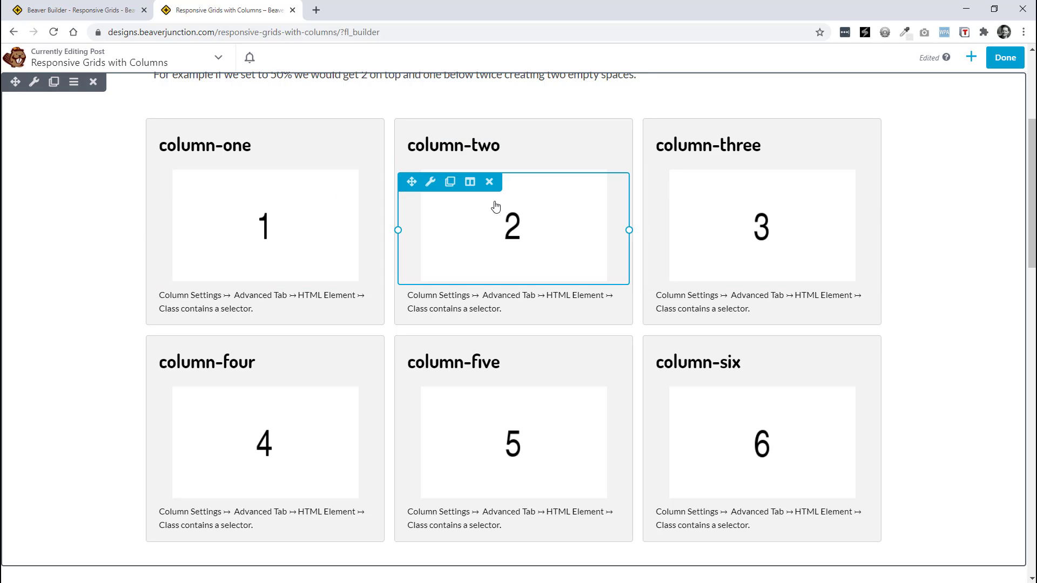
left_click(993, 8)
left_click_drag(968, 161, 932, 203)
left_click(888, 66)
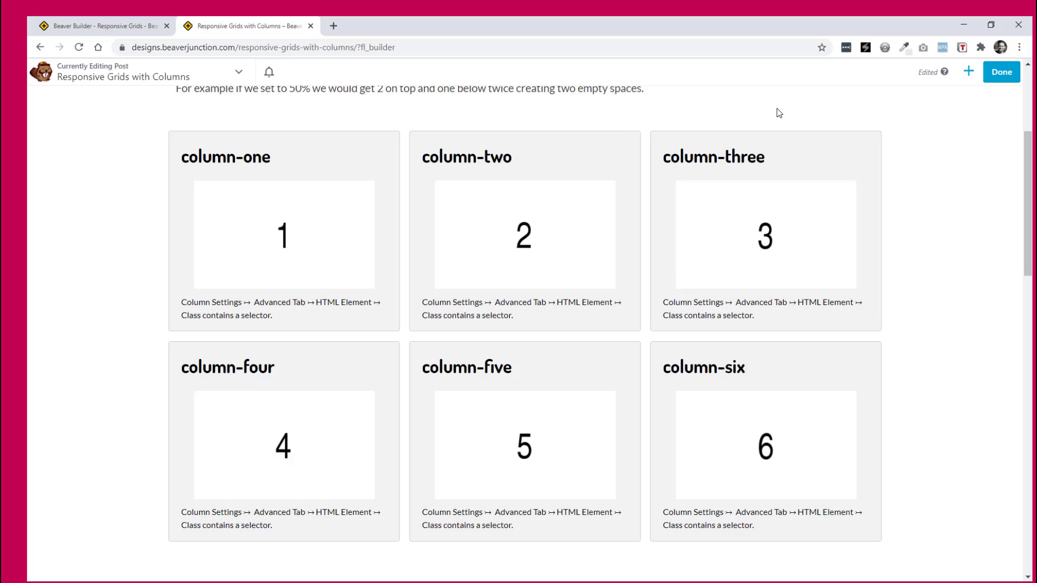
Step: Show the 1–10 row's Advanced settings, scrolled to the row-selector-name class and its CSS
scroll(513, 324, "down", 5)
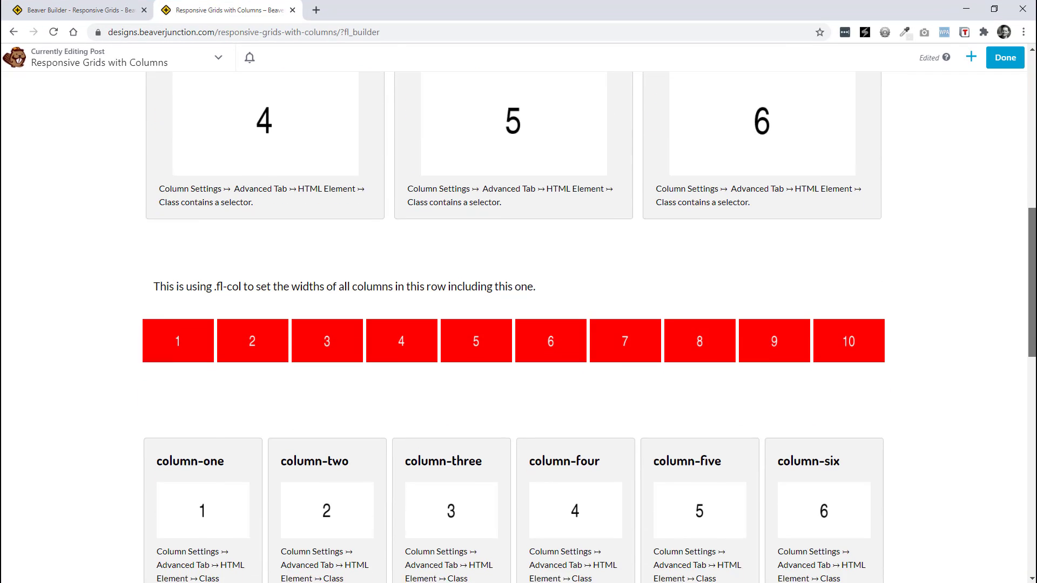
scroll(513, 324, "down", 1)
mouse_move(254, 267)
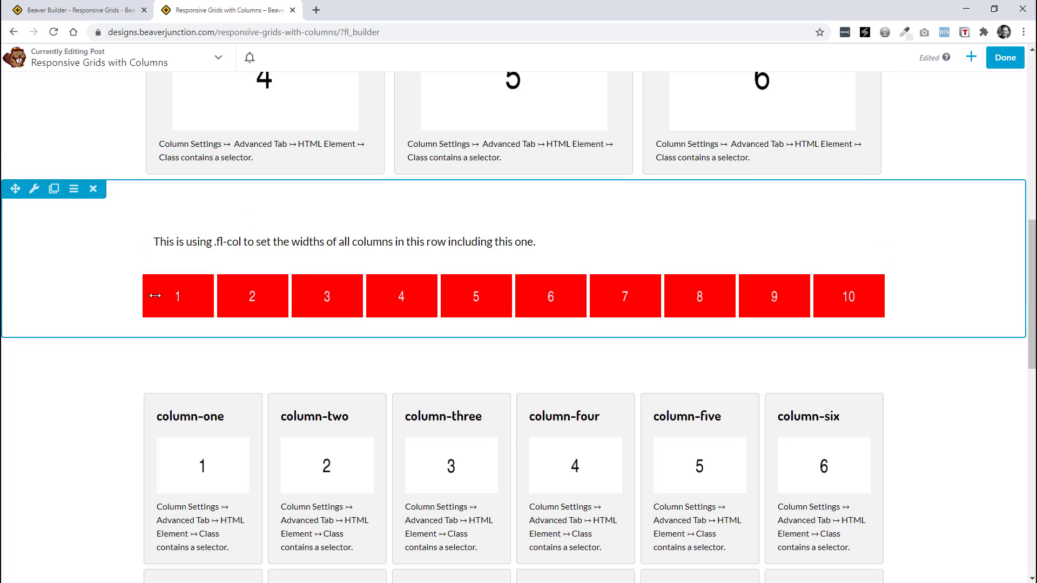
mouse_move(551, 304)
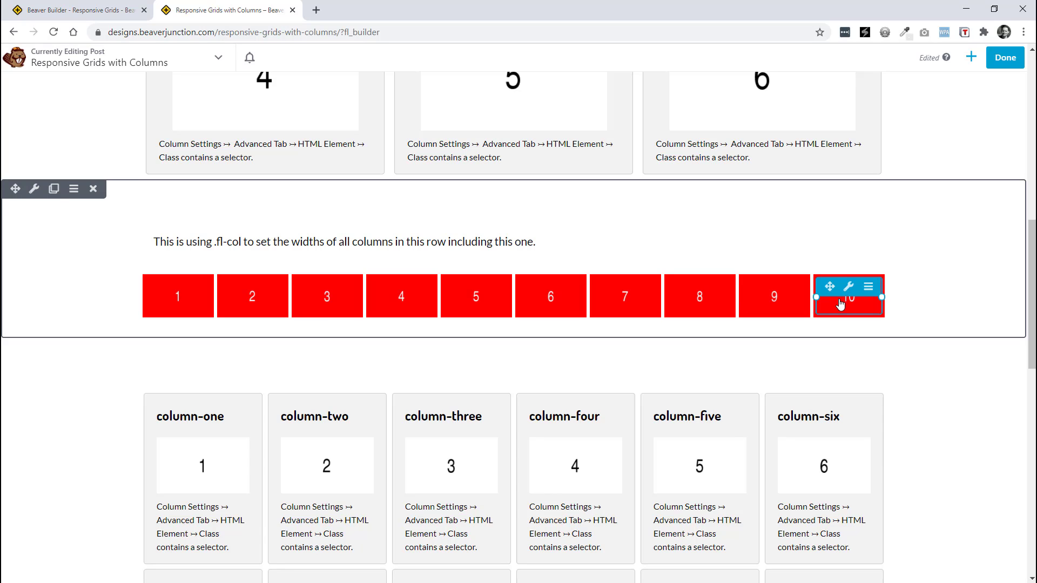
left_click(32, 190)
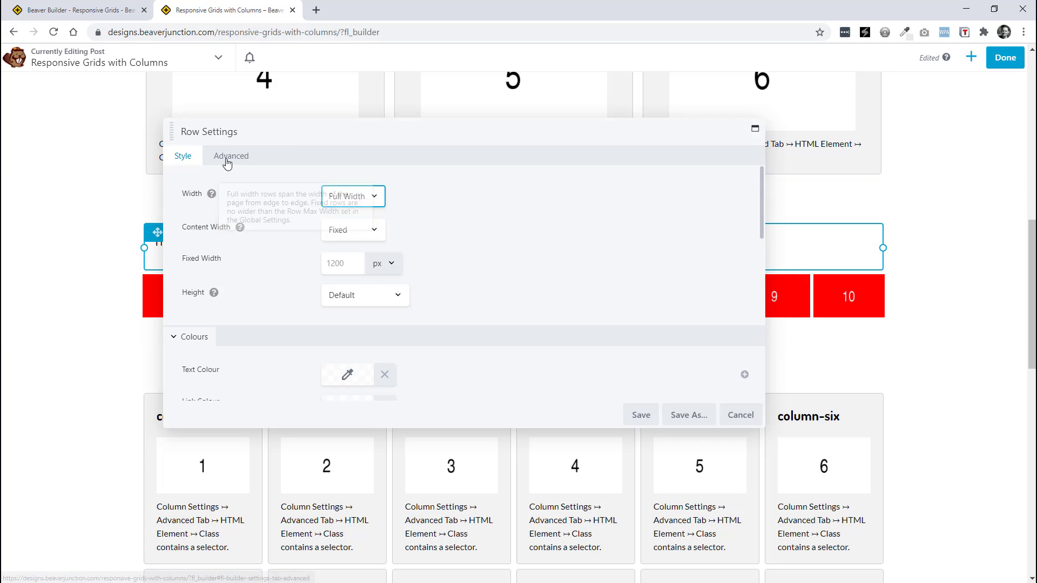
left_click(227, 162)
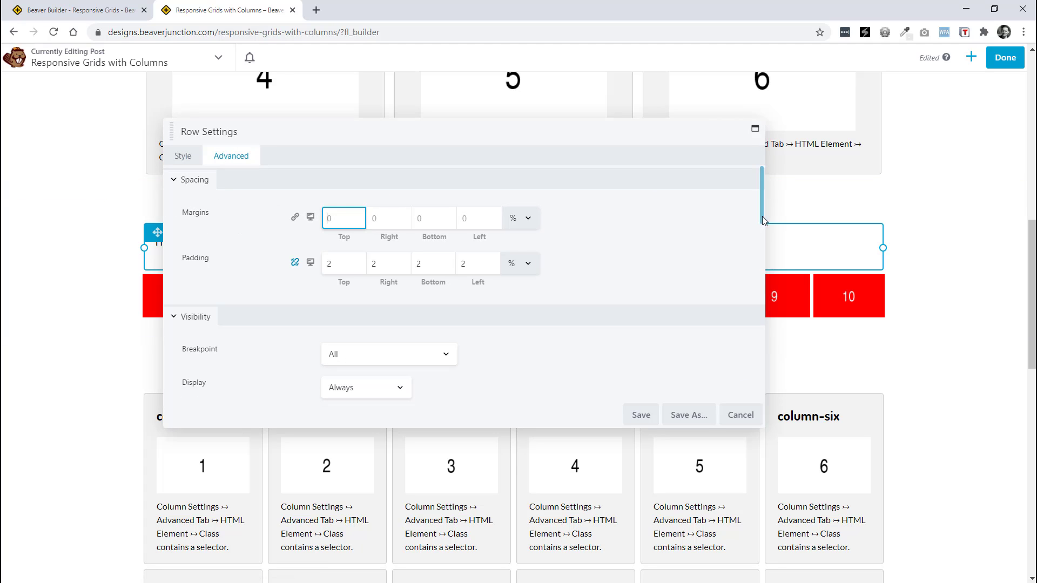
left_click_drag(762, 216, 775, 296)
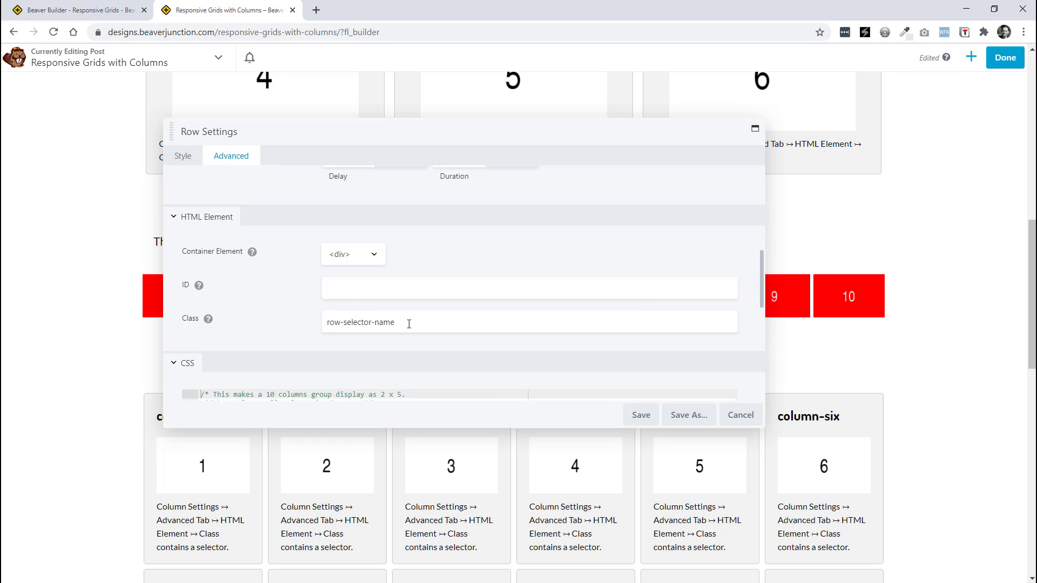
Step: Copy the row-wide .fl-col width CSS from the tutorial page and cancel the row settings
left_click(98, 7)
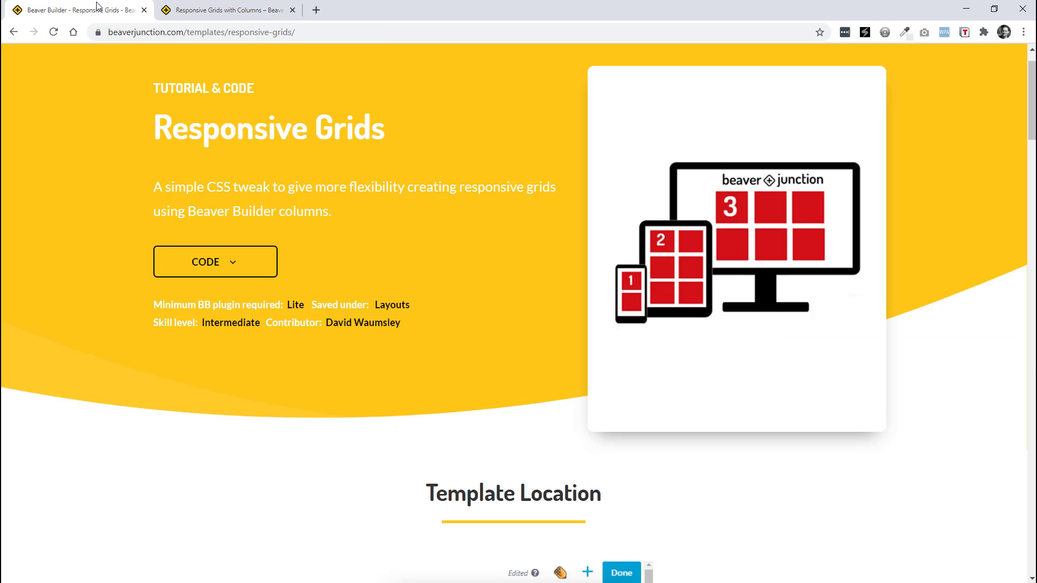
left_click_drag(1031, 123, 1011, 436)
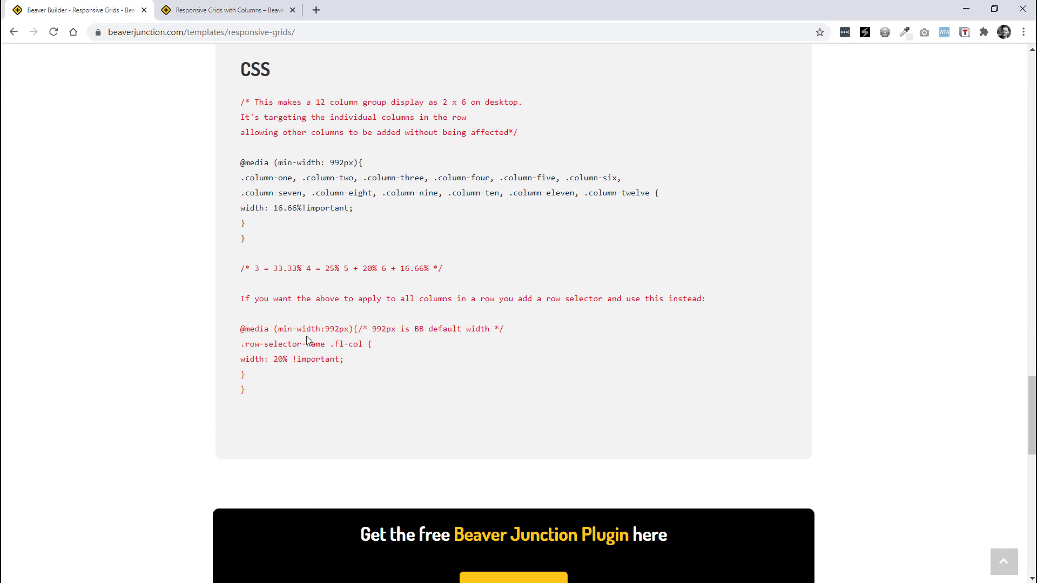
left_click_drag(248, 391, 236, 333)
key("ctrl+c")
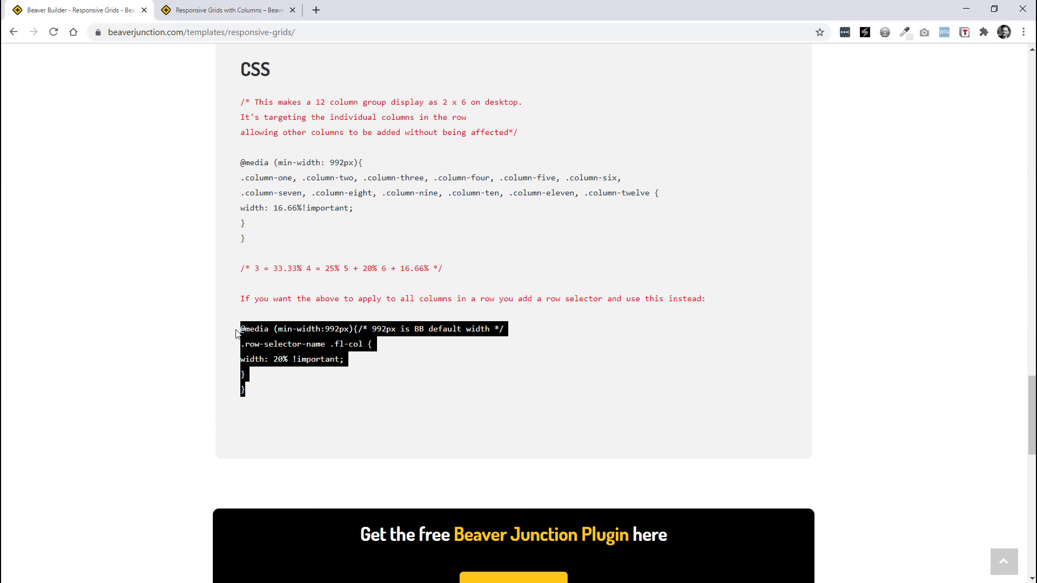
left_click(204, 7)
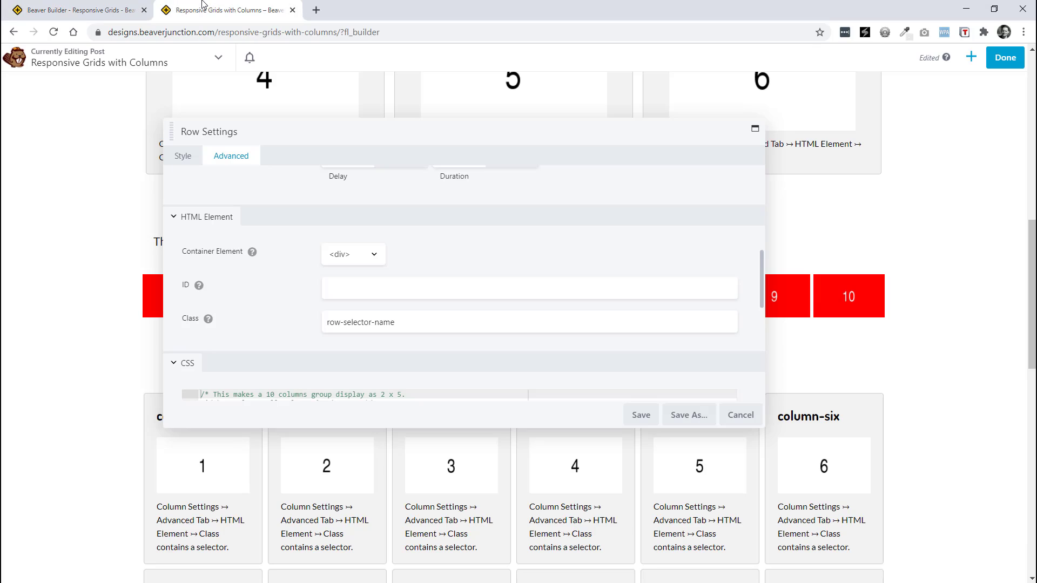
left_click(741, 415)
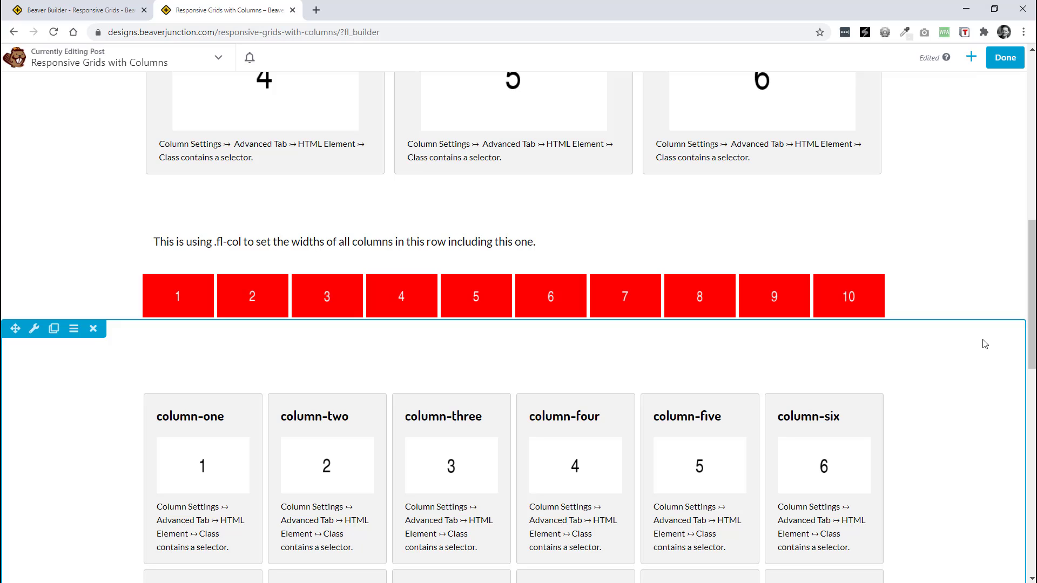
Step: Paste the width CSS into Layout CSS, preview the 5-wide grid, then discard it
key("ctrl+j")
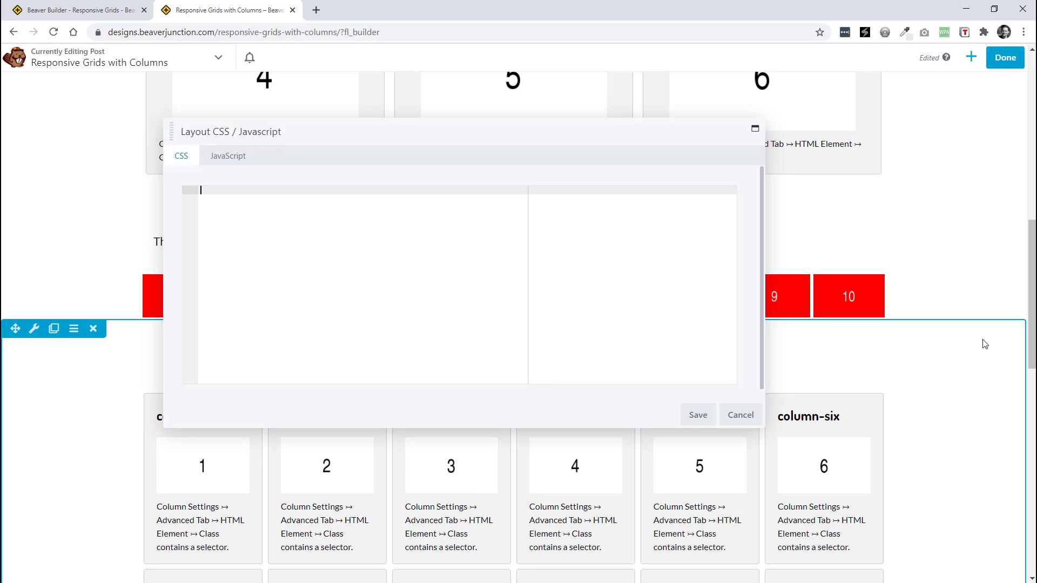
key("ctrl+v")
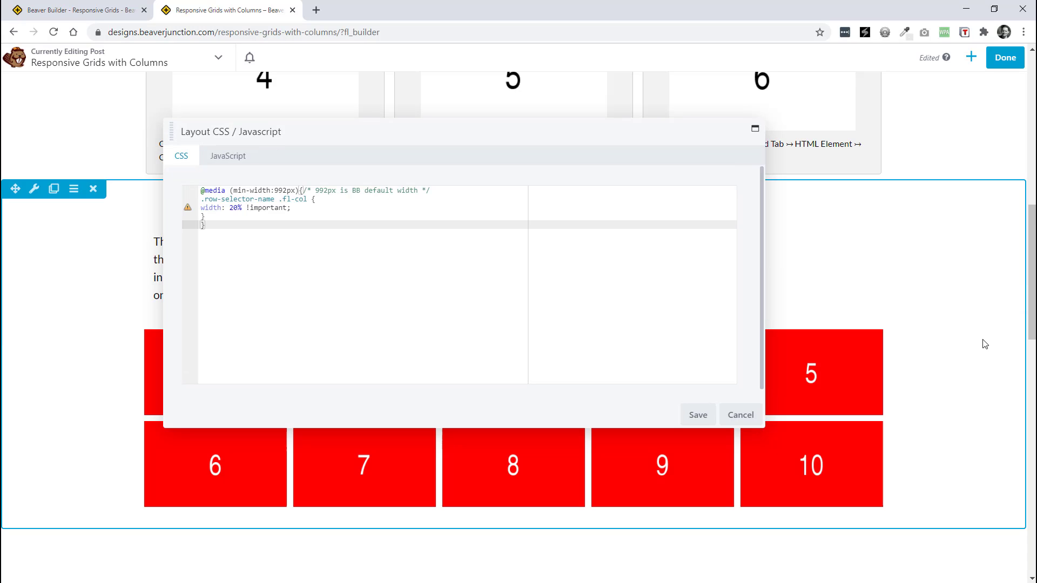
left_click_drag(621, 129, 785, 155)
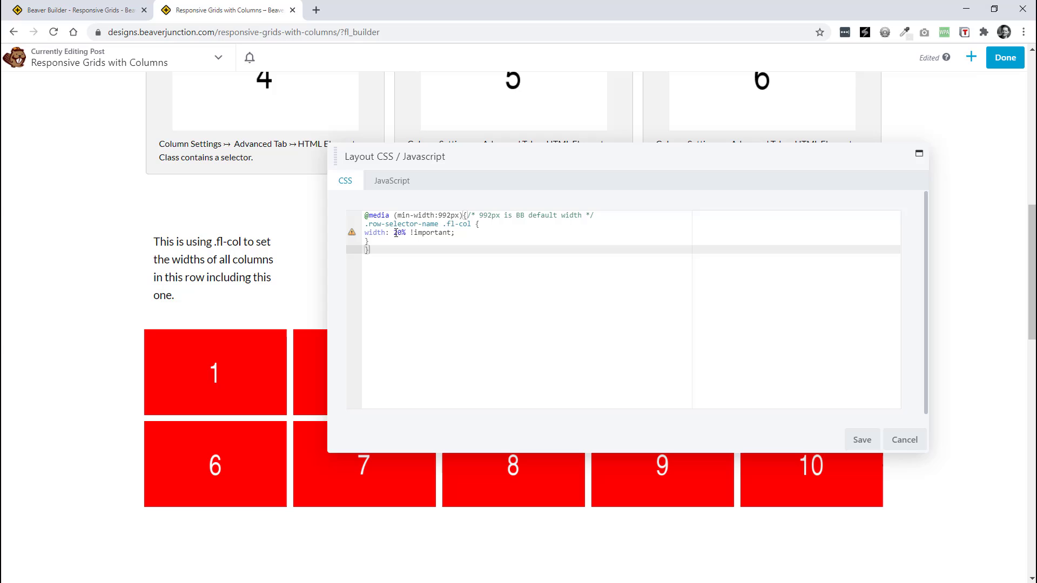
mouse_move(213, 370)
mouse_move(229, 274)
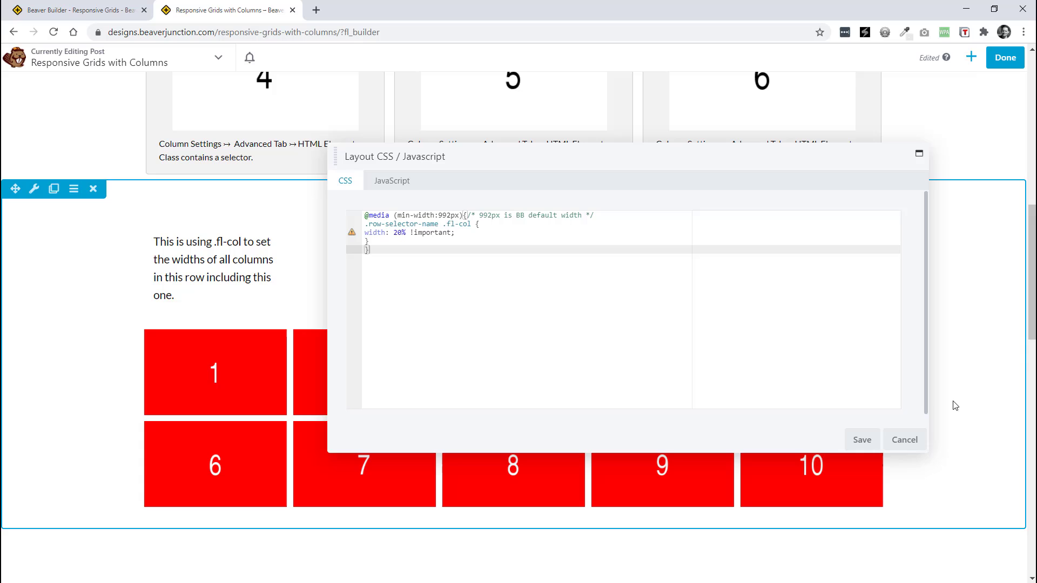
left_click(912, 440)
Step: Open the res-col row's settings and scroll to its 16.66% width CSS for 992px and up
scroll(913, 440, "down", 2)
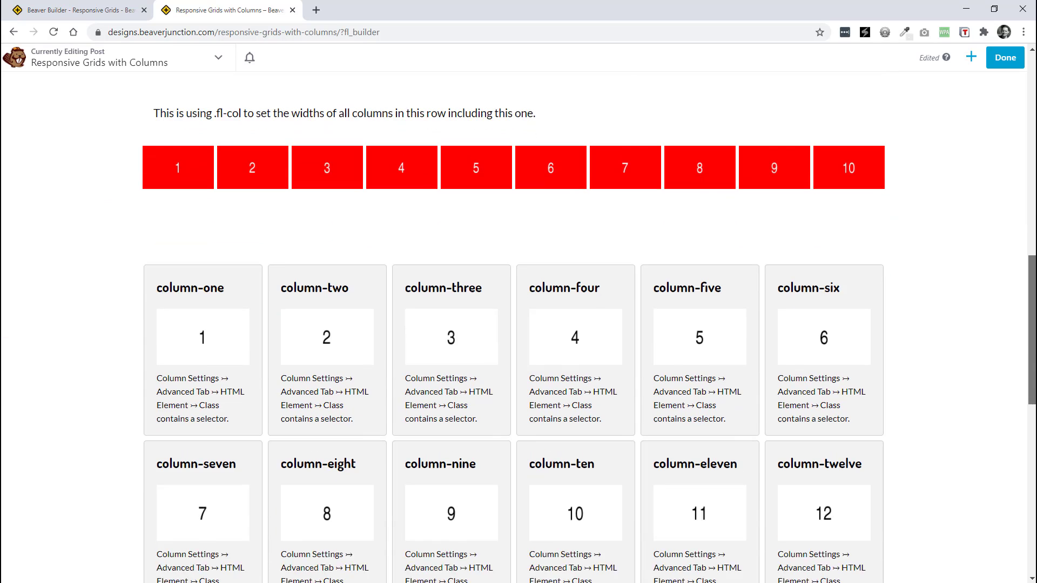
scroll(588, 335, "down", 2)
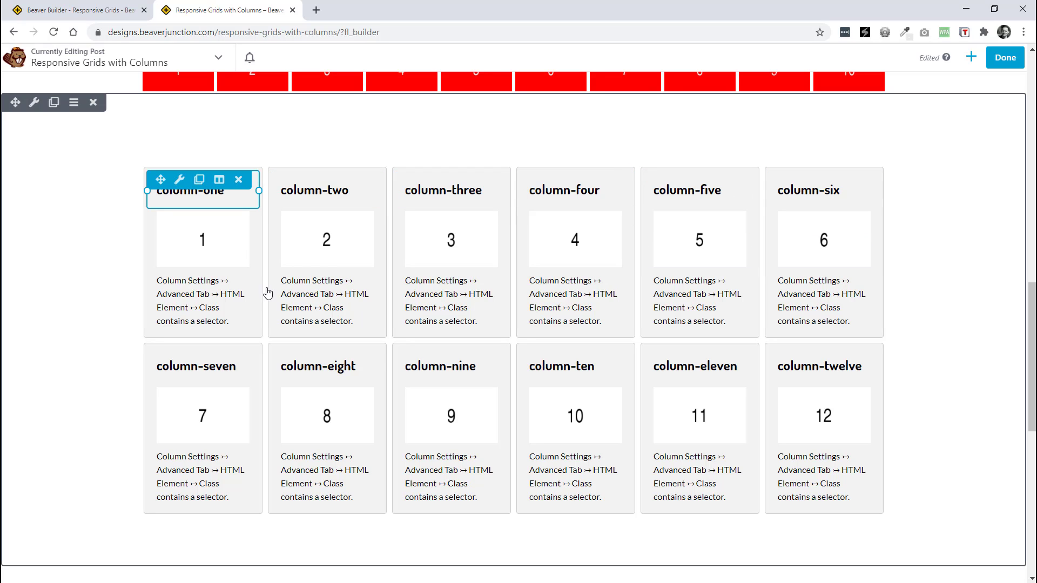
left_click(31, 106)
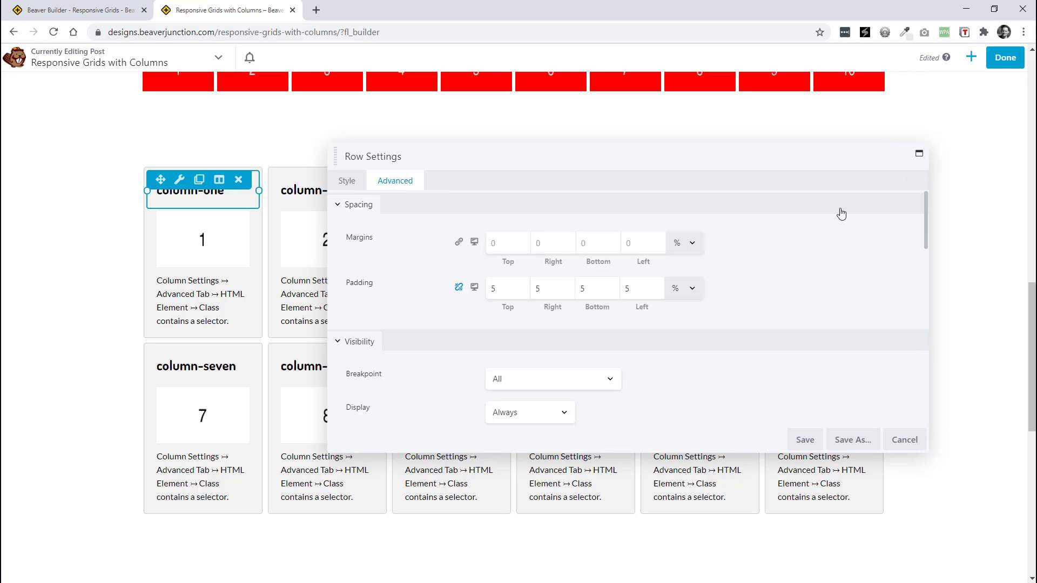
left_click_drag(925, 227, 923, 360)
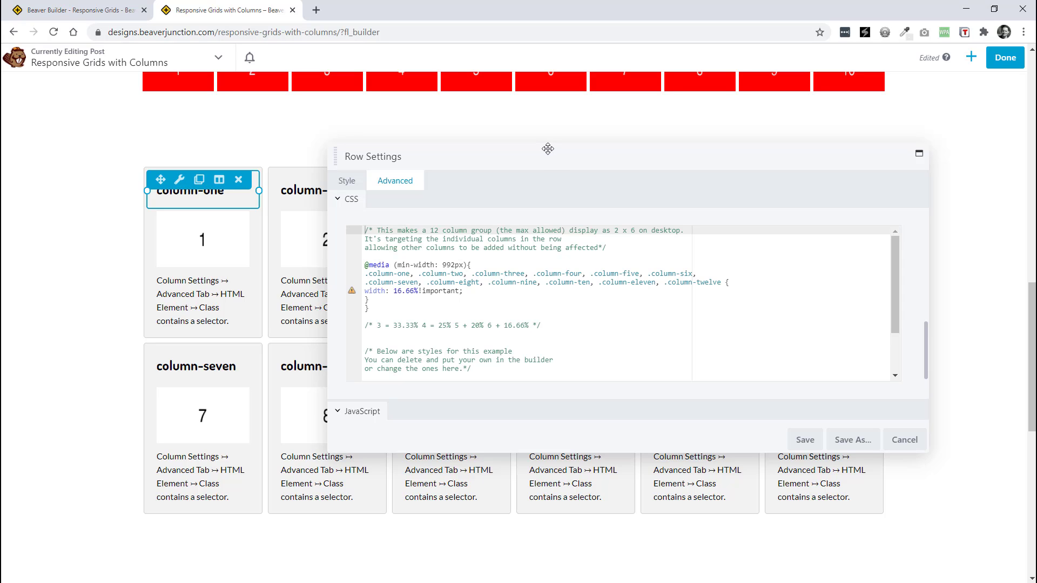
Step: Replace the 16.66% column width with 33.33% from the comment, previewing three boxes per row
left_click_drag(545, 152, 635, 223)
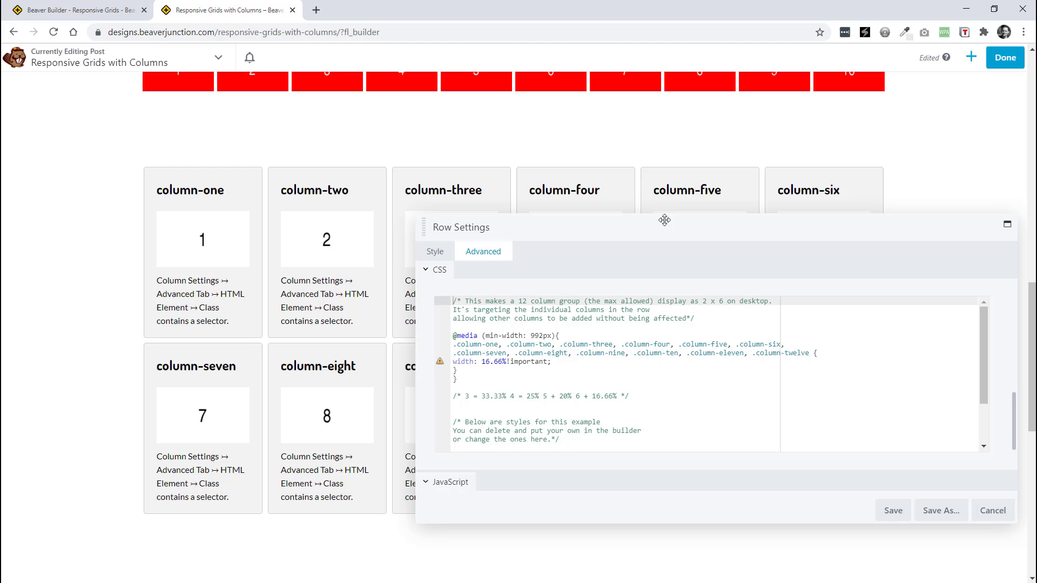
left_click_drag(664, 218, 573, 181)
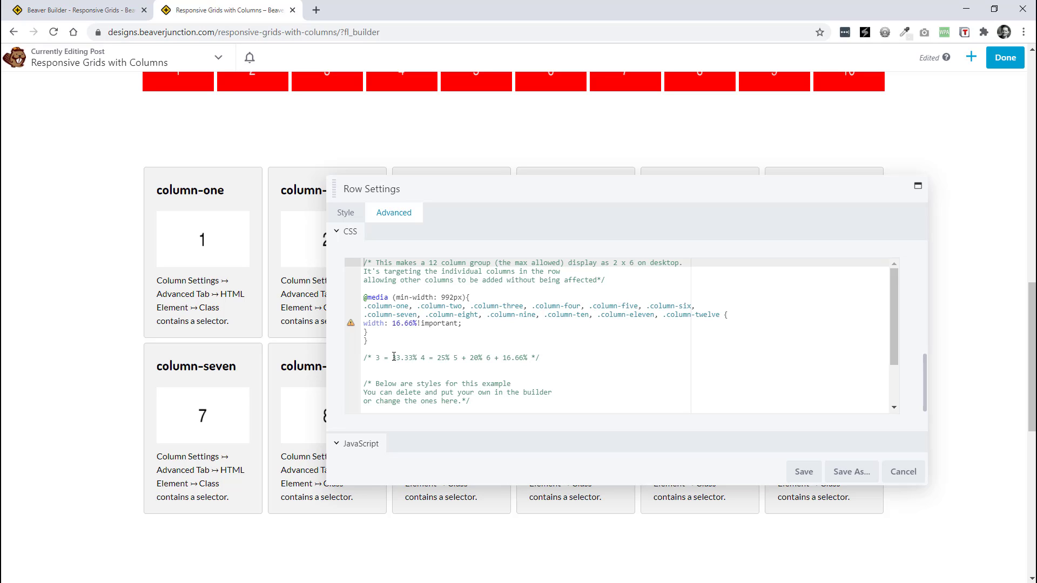
left_click_drag(394, 357, 417, 359)
key("ctrl+c")
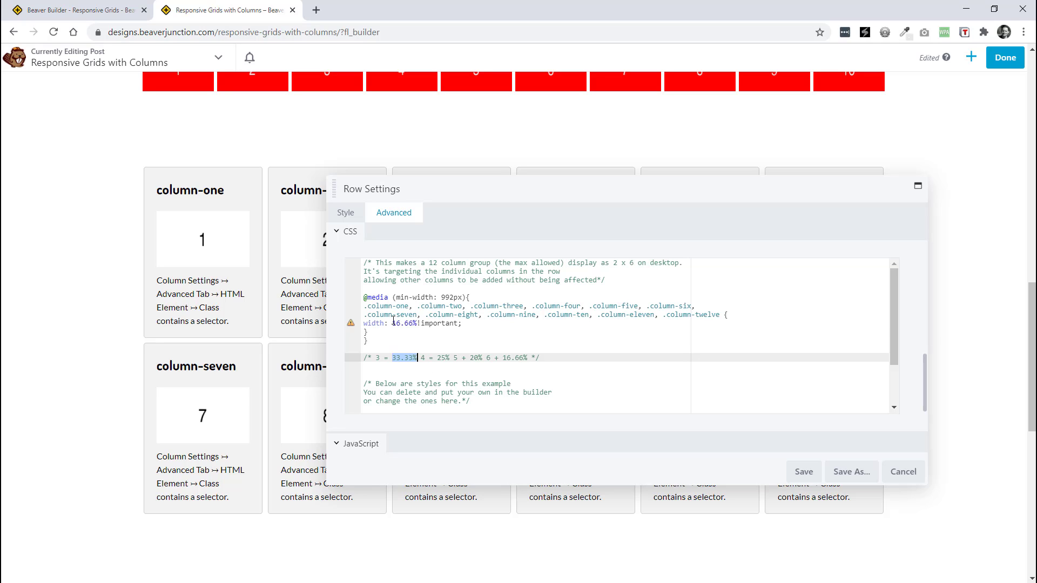
left_click_drag(392, 323, 416, 324)
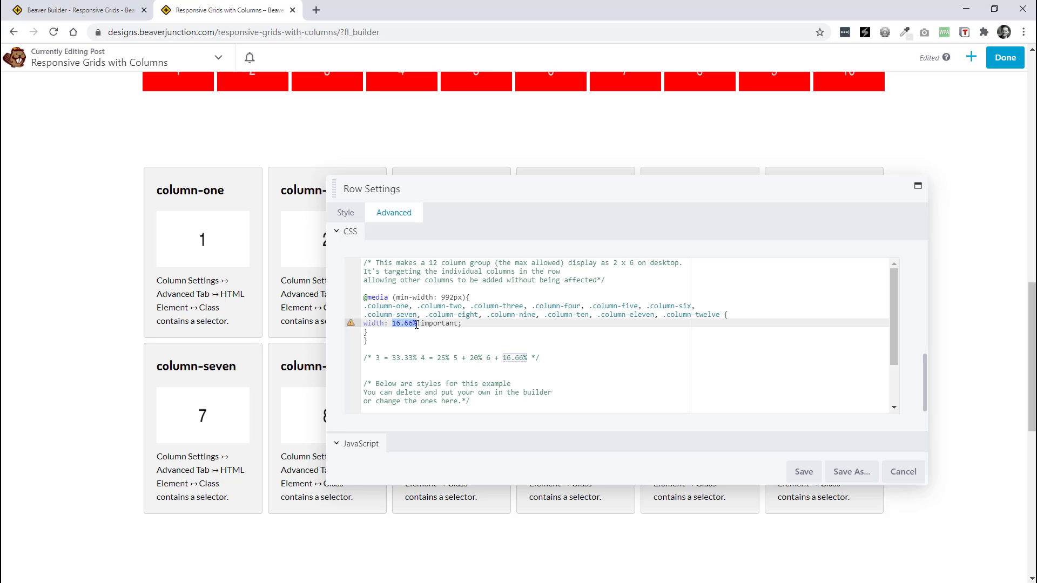
key("ctrl+v")
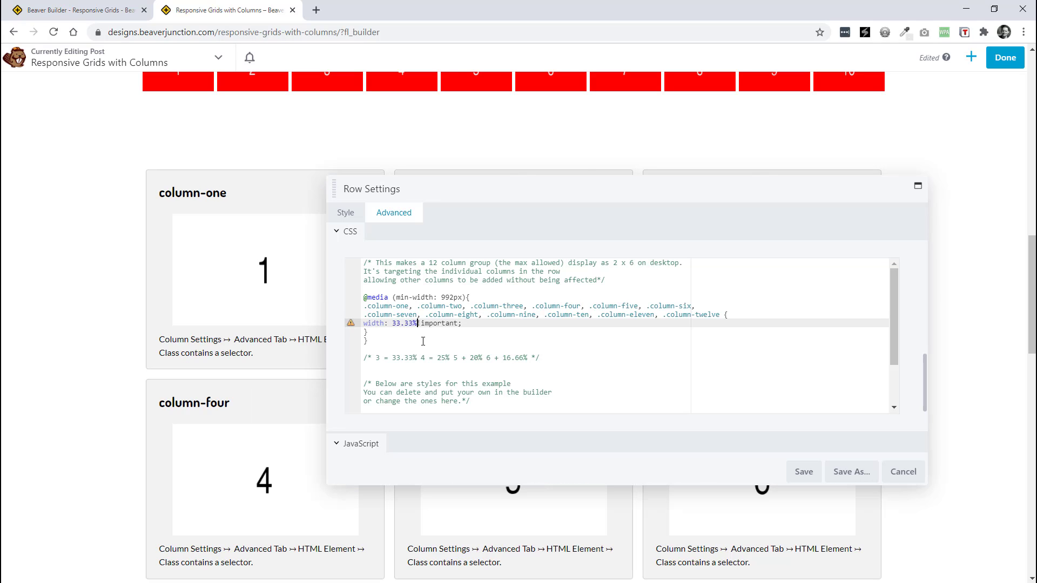
left_click_drag(585, 185, 241, 146)
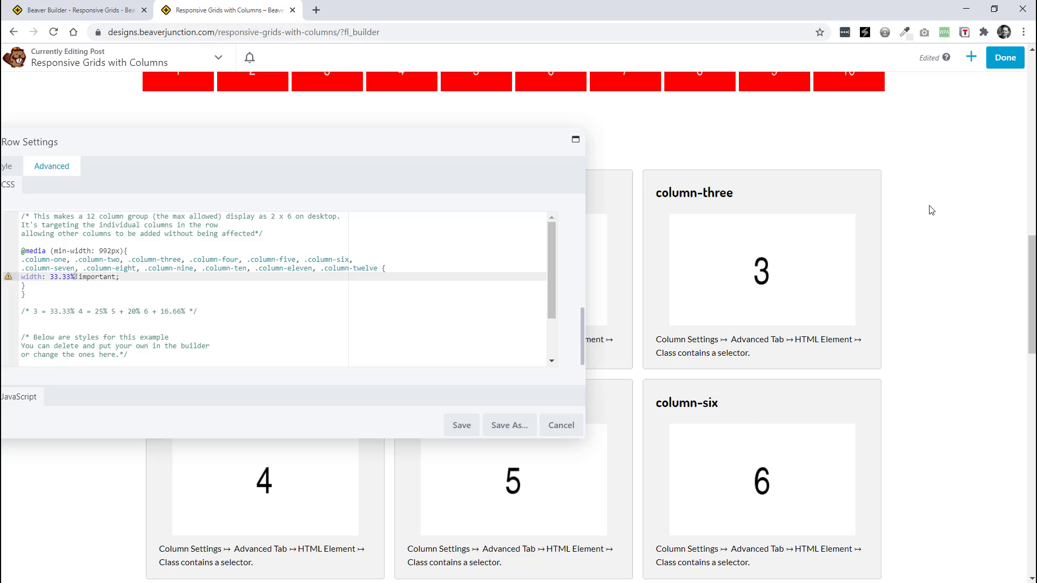
left_click_drag(1032, 266, 1031, 352)
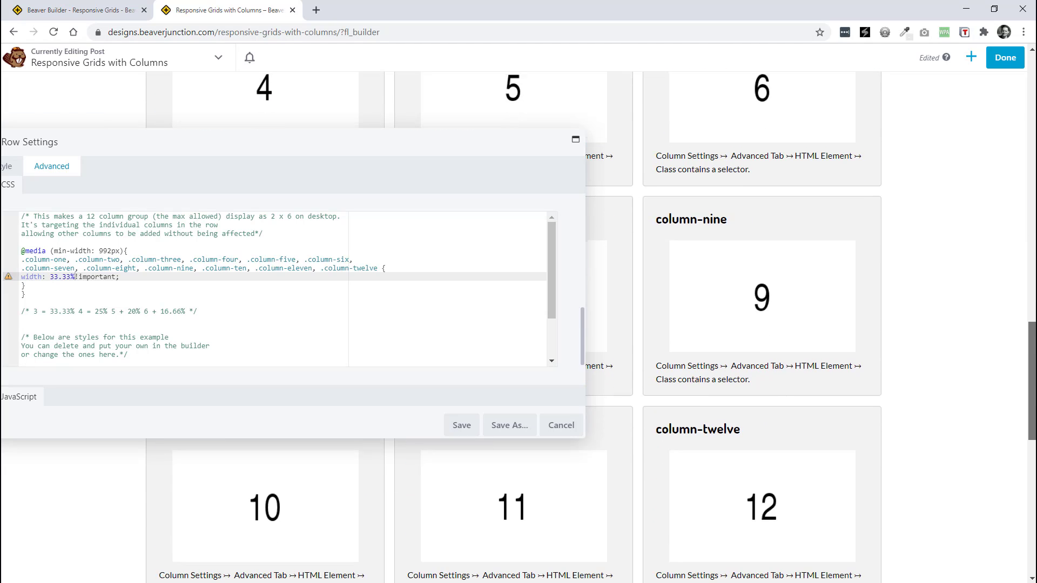
Step: Cancel the row settings without saving the 33.33% width change
left_click(561, 424)
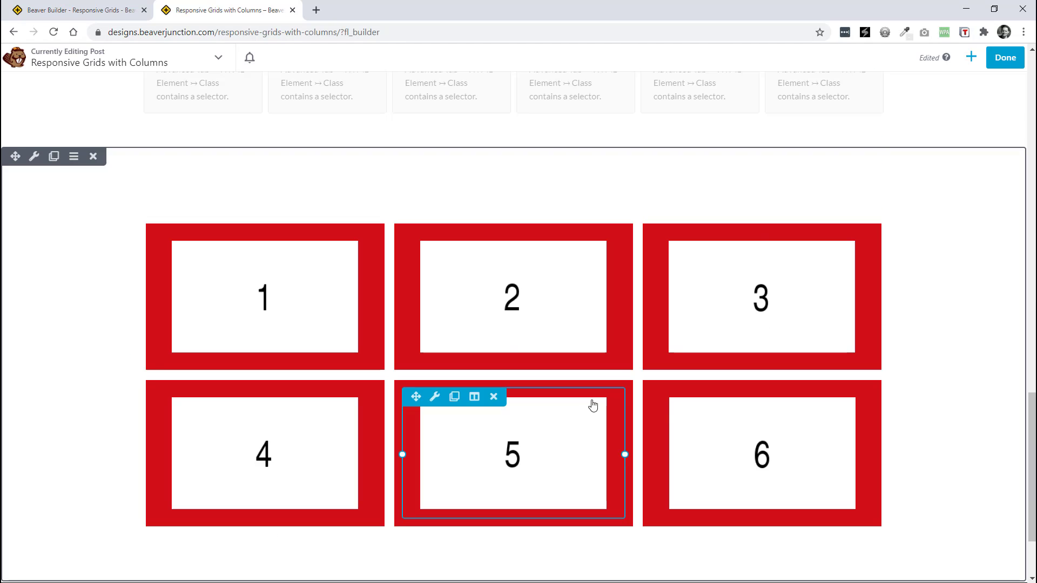